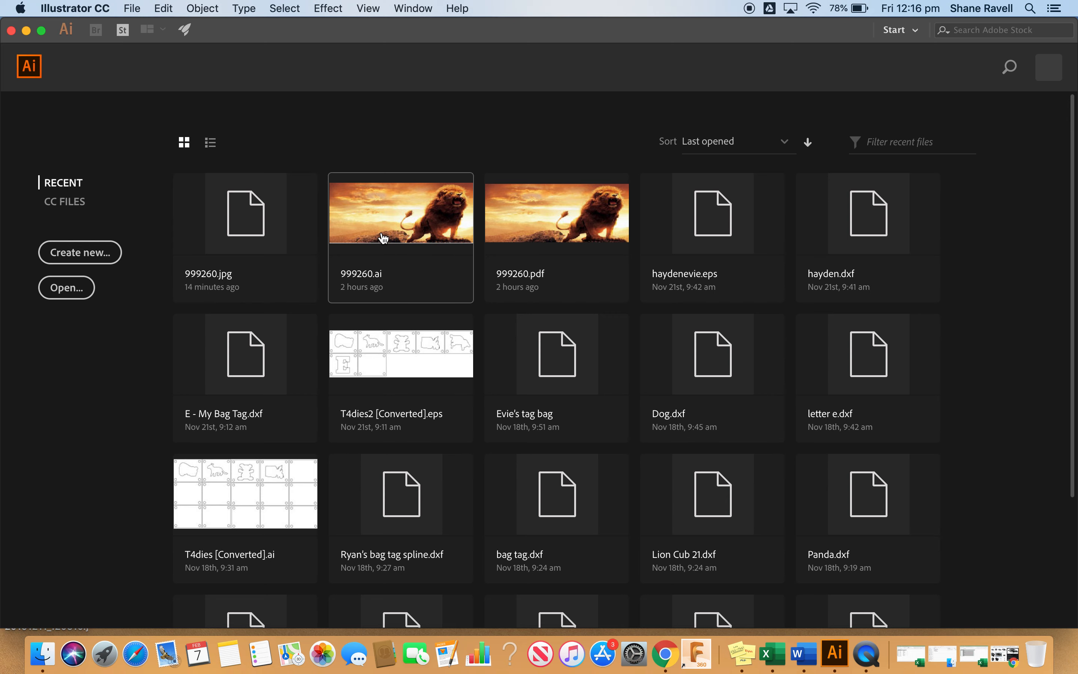
Step: Open the image Baltimore_Ravens__36867.1512510852 (1).png from the Desktop
{"action": "left_click", "coordinate": [132, 9]}
{"action": "left_click", "coordinate": [158, 56]}
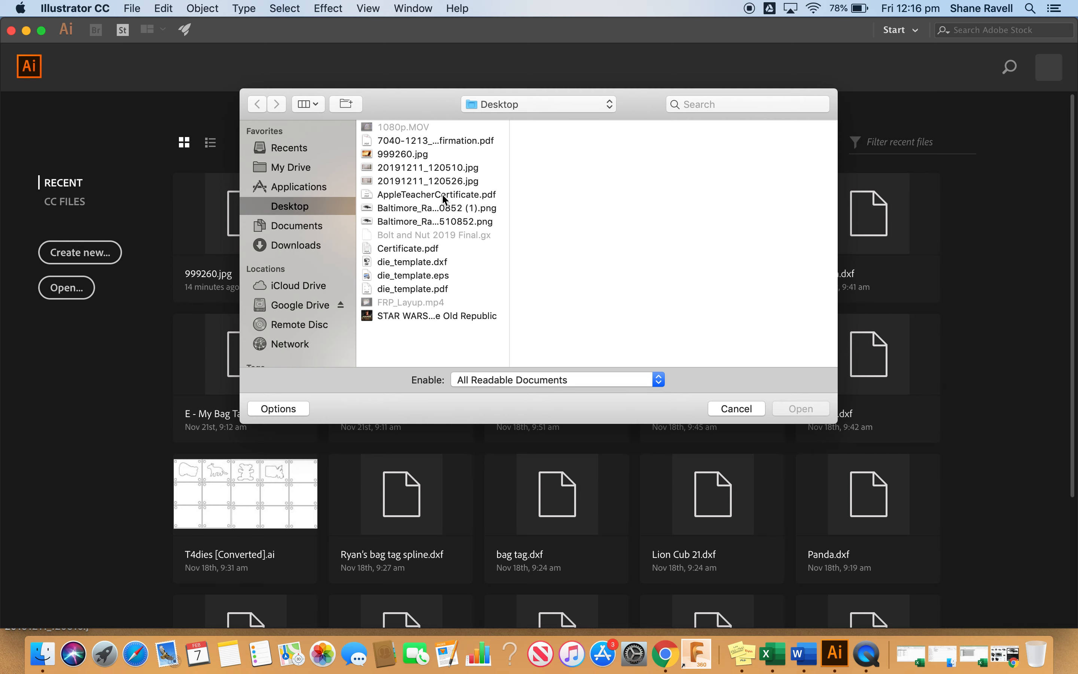
{"action": "left_click", "coordinate": [433, 208]}
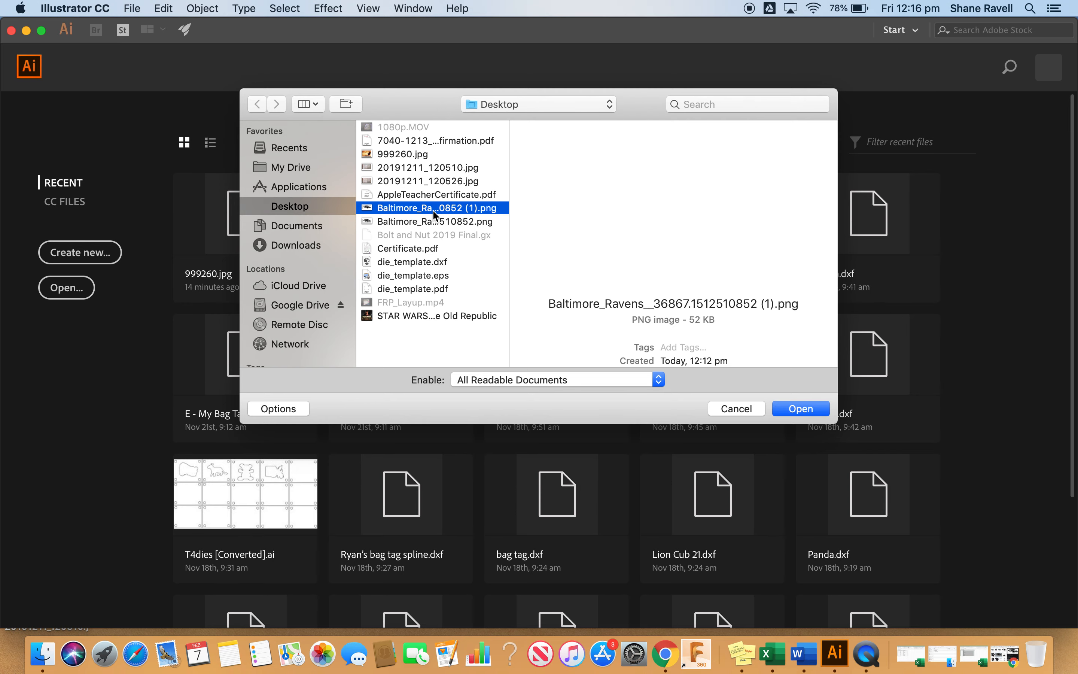
{"action": "left_click", "coordinate": [800, 409]}
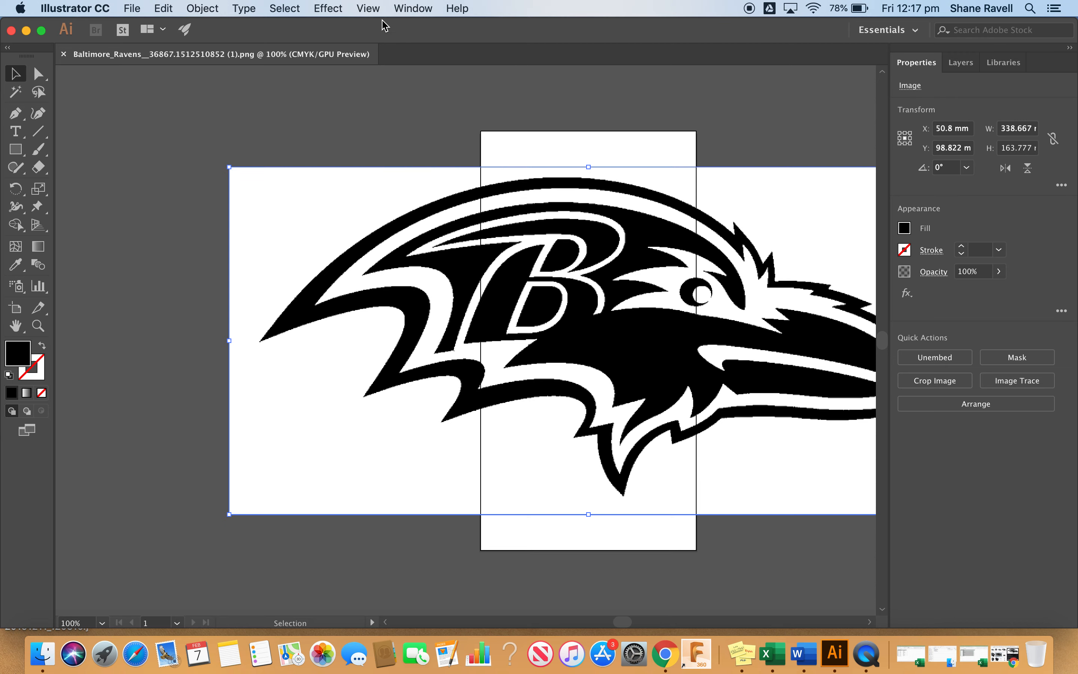
Step: Hide the artboards and move the raven logo image so that all of it fits in the visible canvas
{"action": "left_click", "coordinate": [368, 9]}
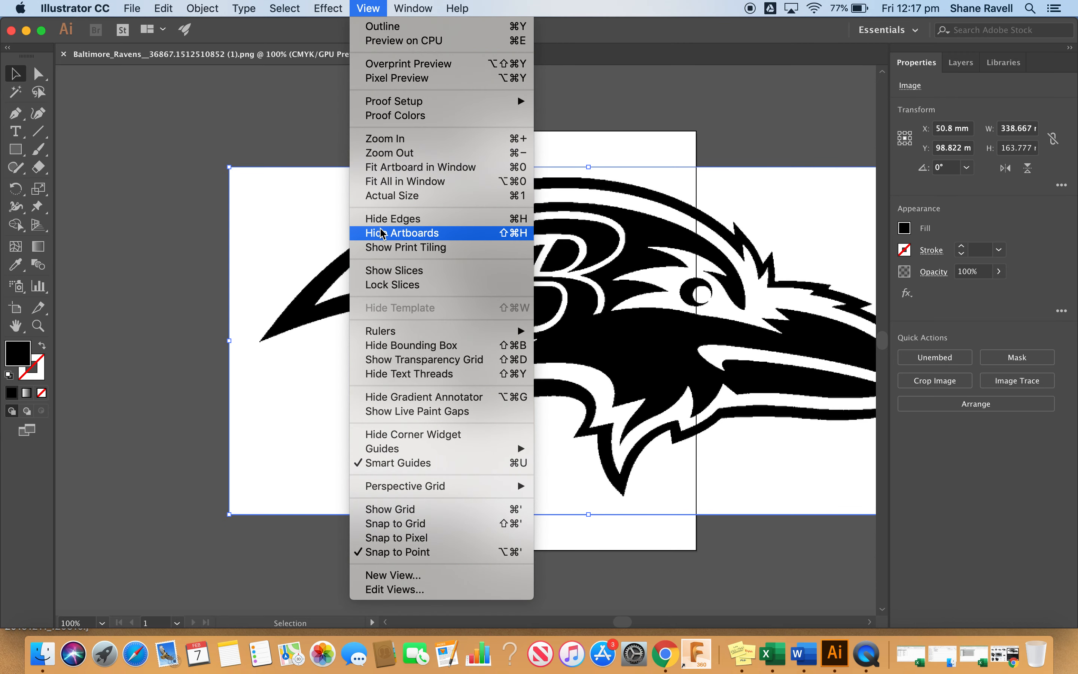
{"action": "left_click", "coordinate": [413, 239]}
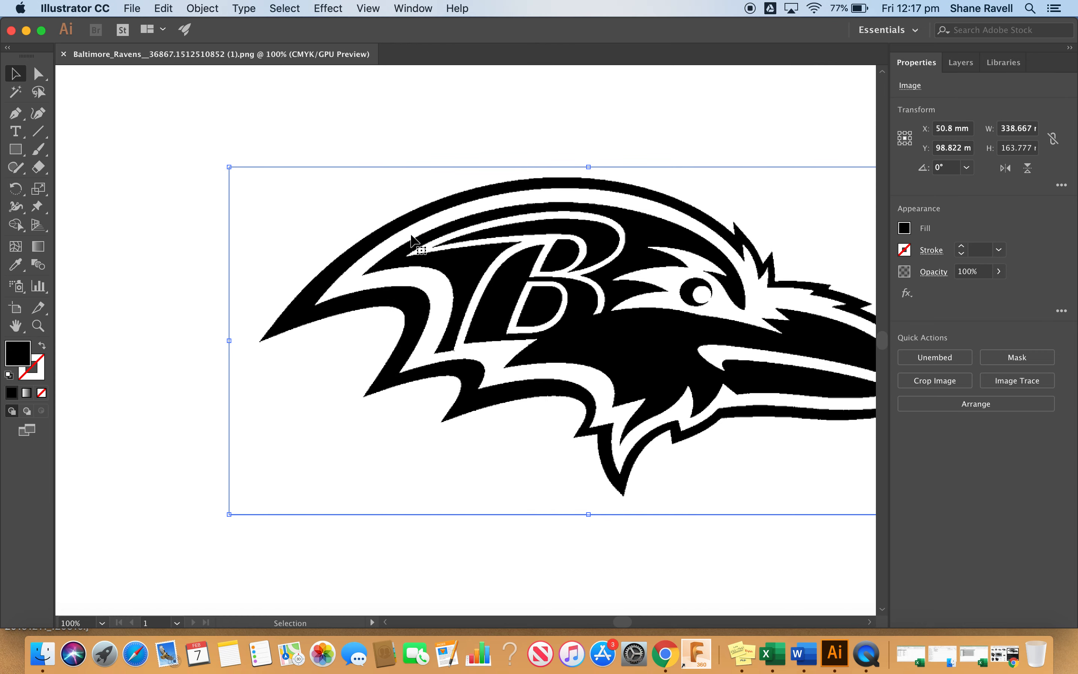
{"action": "left_click_drag", "start_coordinate": [659, 166], "coordinate": [560, 156]}
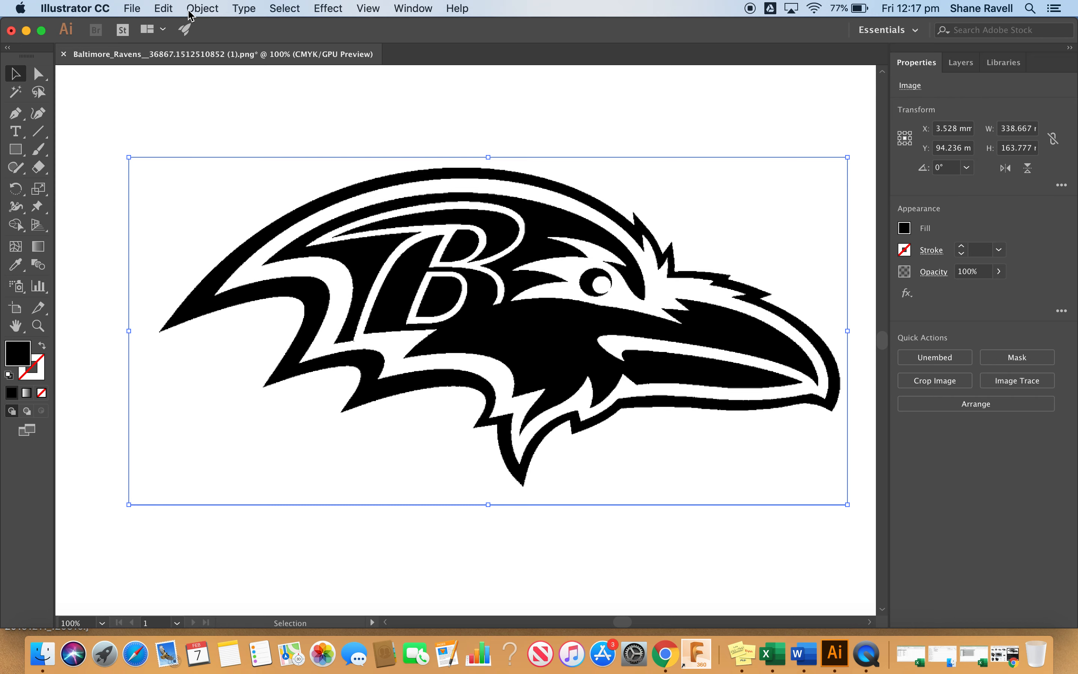
{"action": "left_click_drag", "start_coordinate": [290, 210], "coordinate": [325, 240]}
Step: Apply Image Trace to the raven logo image with the default preset
{"action": "left_click", "coordinate": [202, 9]}
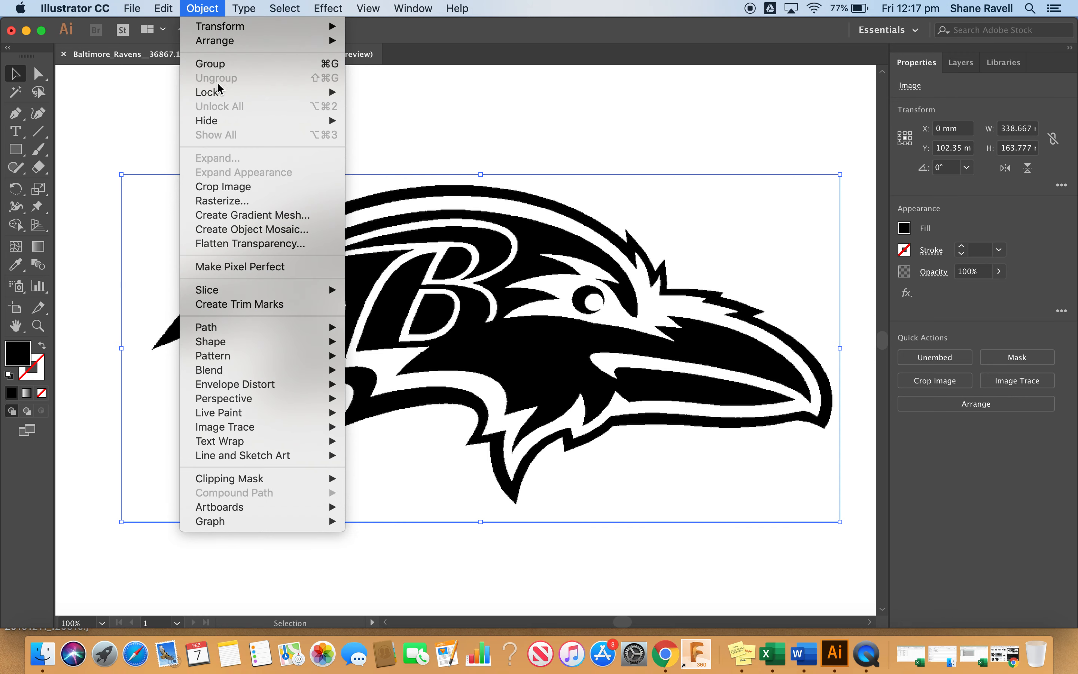
{"action": "mouse_move", "coordinate": [252, 415]}
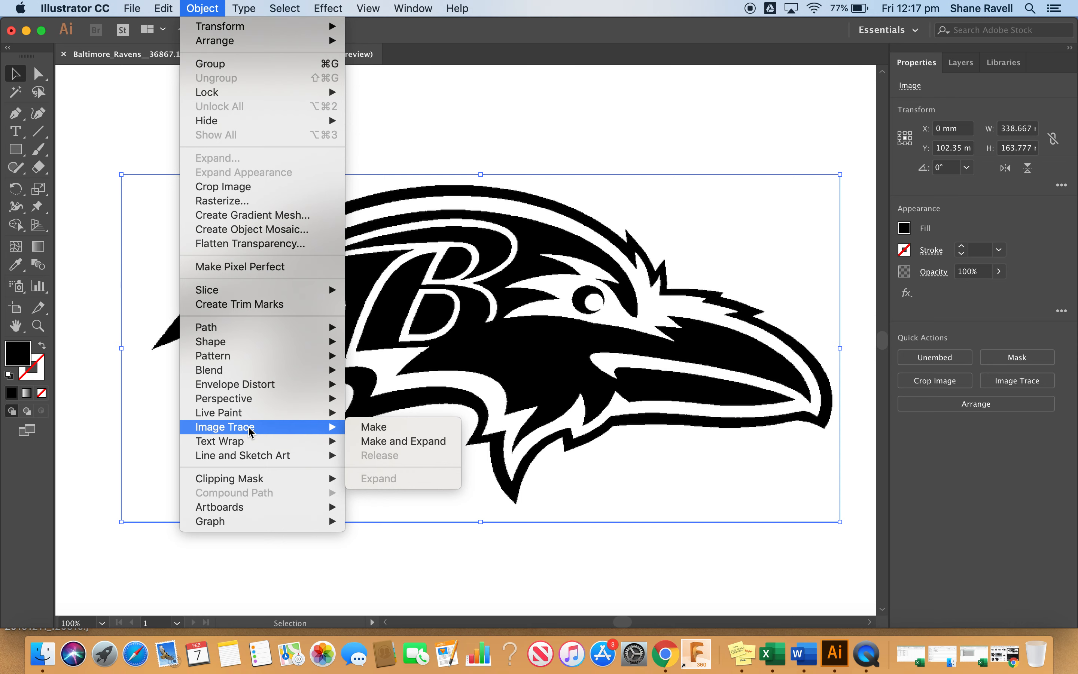
{"action": "left_click", "coordinate": [406, 428]}
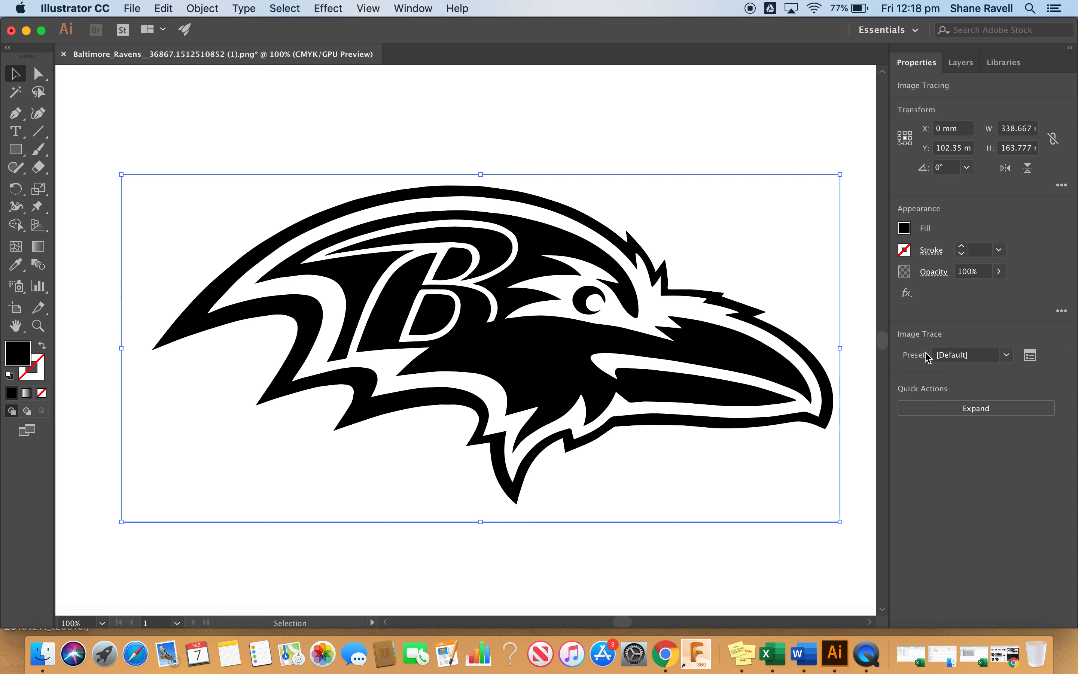
Step: Enable Ignore White in the advanced Image Trace options for the logo
{"action": "left_click", "coordinate": [1031, 356]}
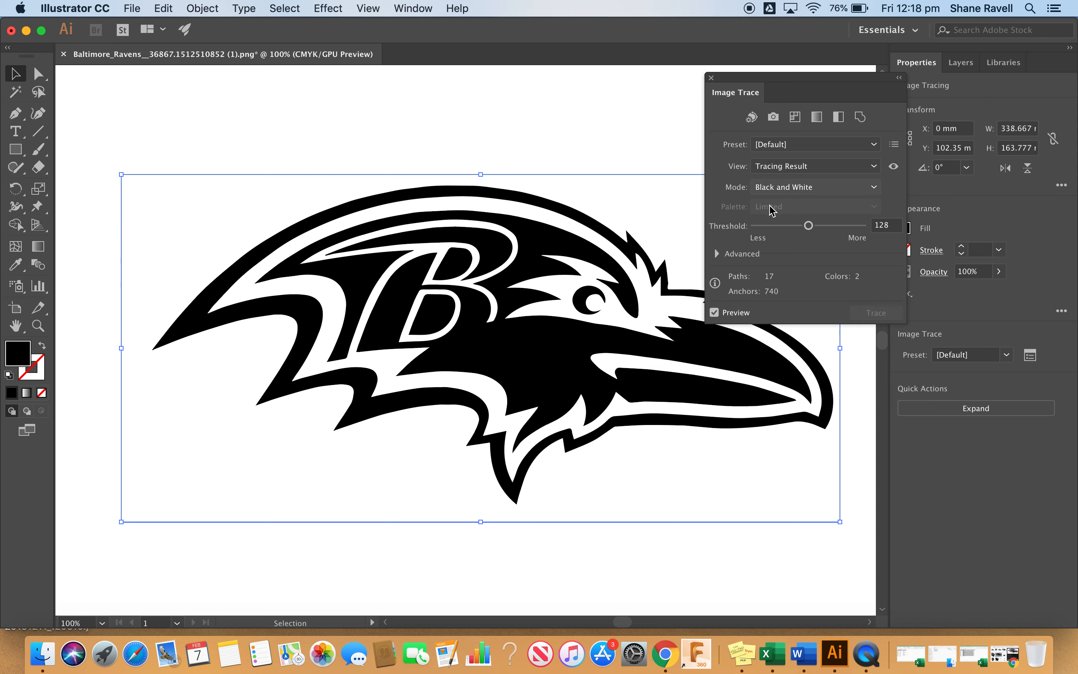
{"action": "left_click", "coordinate": [716, 254]}
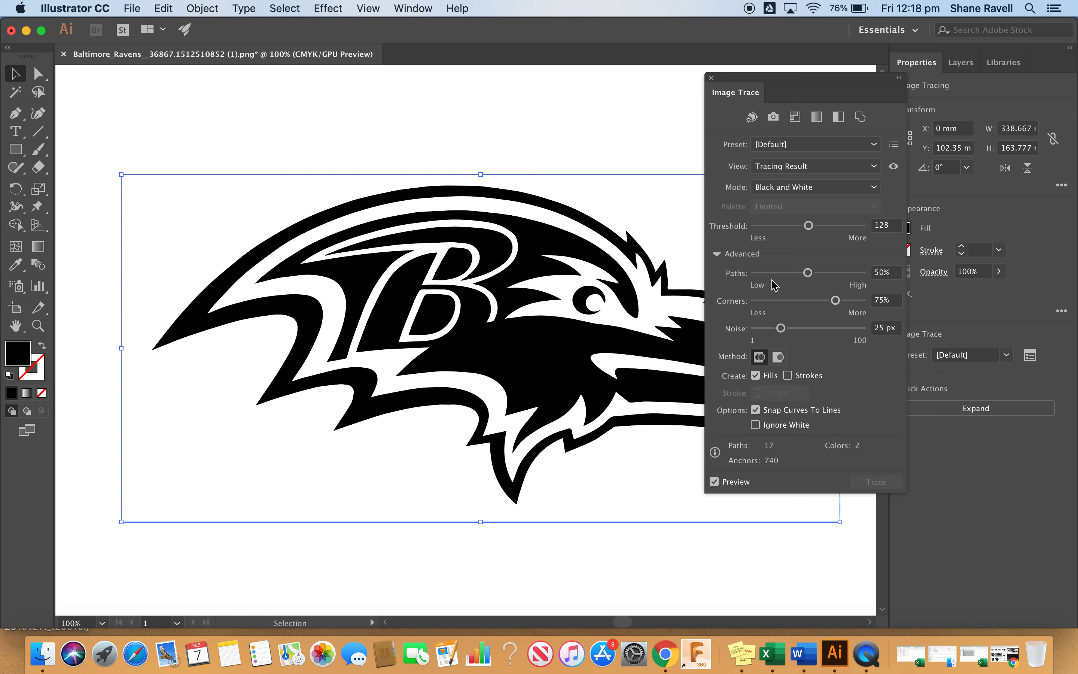
{"action": "left_click", "coordinate": [755, 425]}
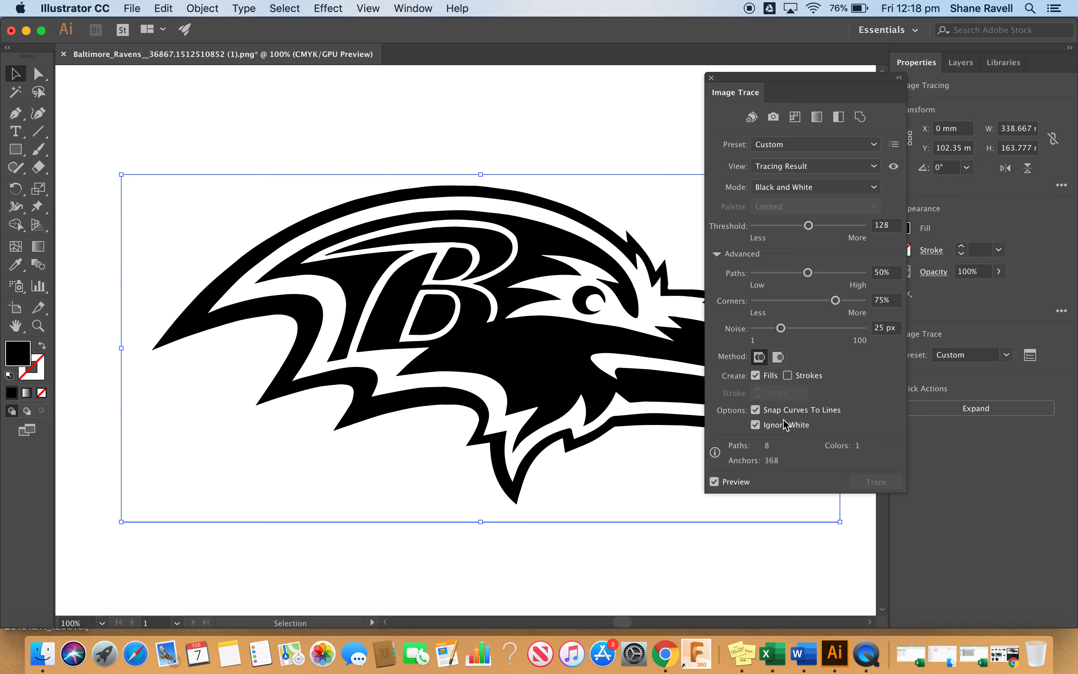
Step: Expand the traced logo into vector paths, close the Image Trace options and shift the logo slightly on the canvas
{"action": "left_click", "coordinate": [975, 408]}
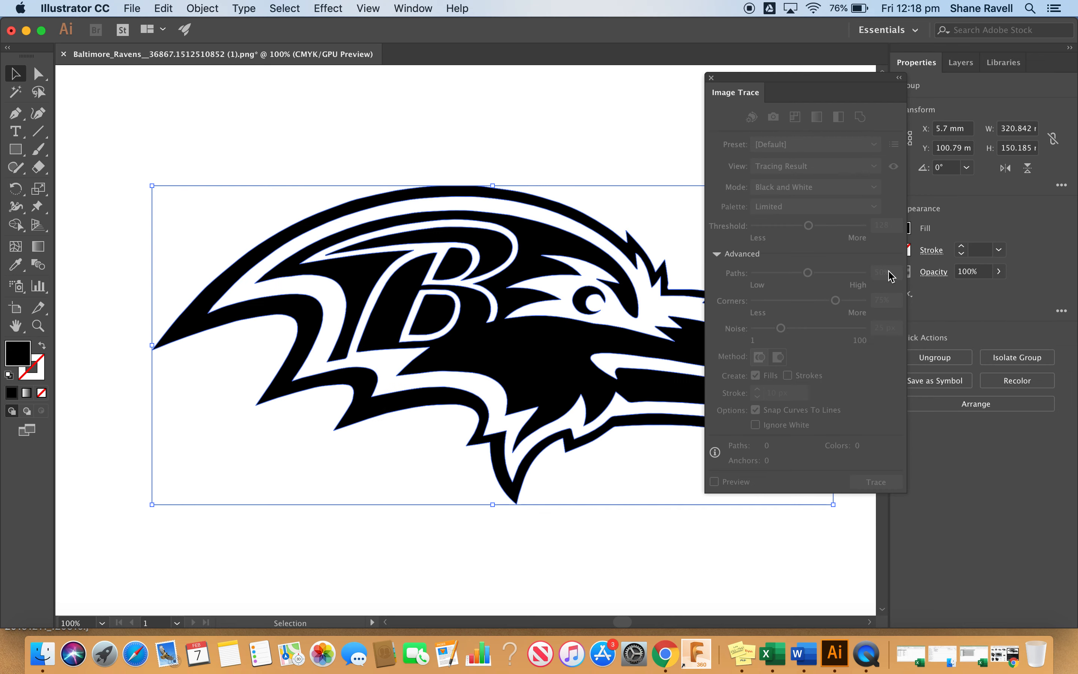
{"action": "left_click", "coordinate": [711, 78]}
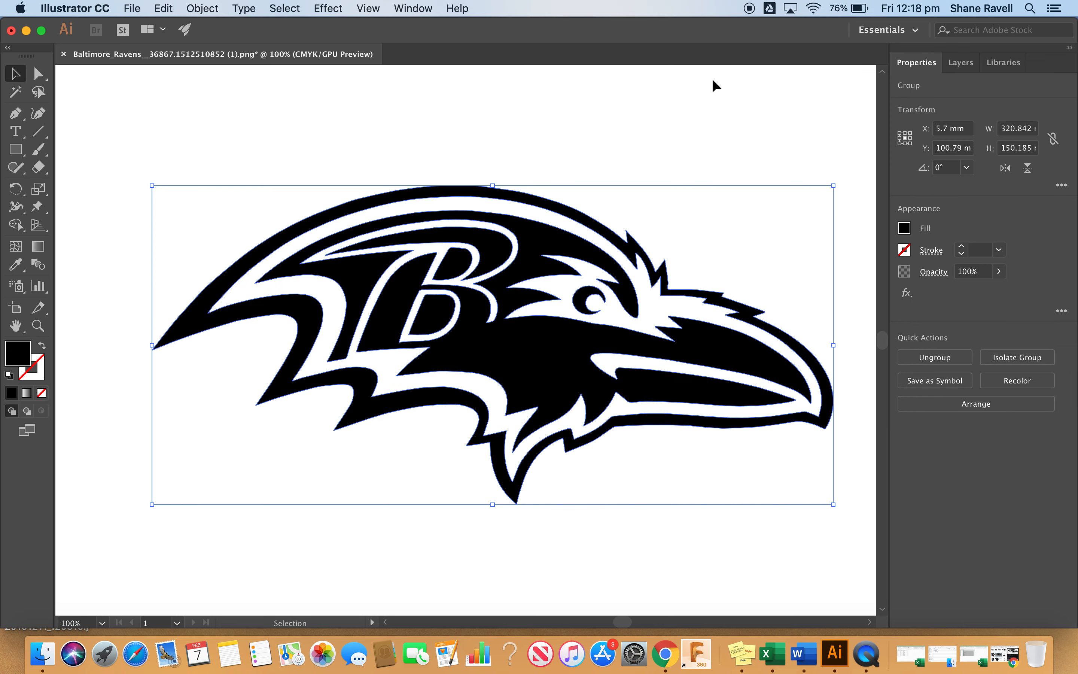
{"action": "left_click_drag", "start_coordinate": [523, 245], "coordinate": [519, 269]}
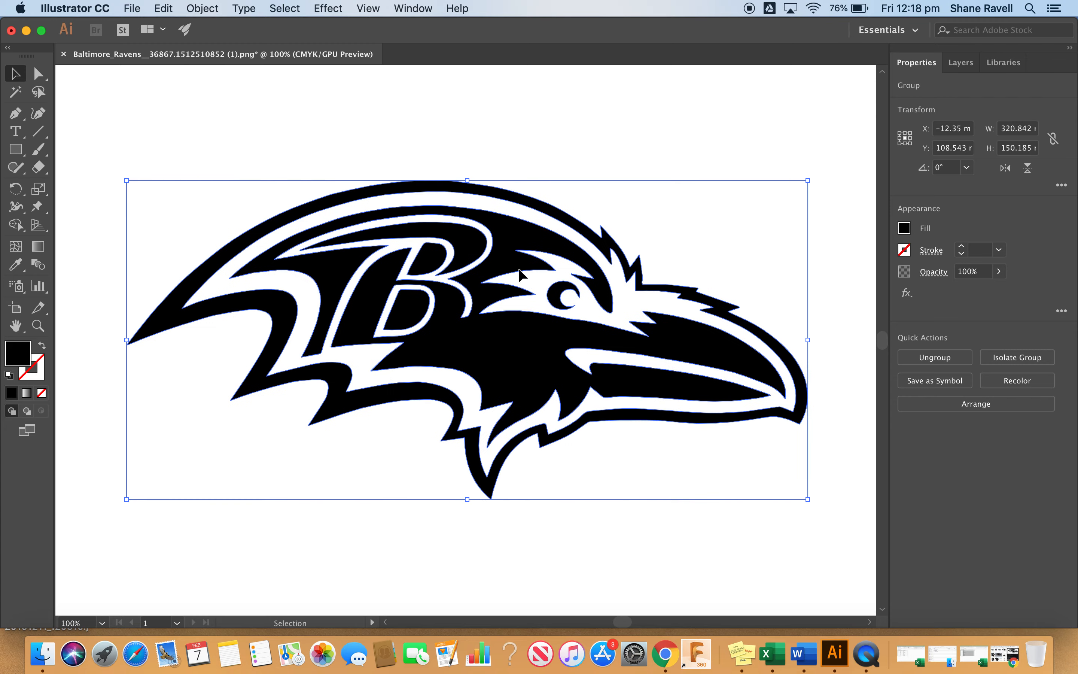
Step: Save the logo to the Desktop as SRVRavens in Illustrator EPS (eps) format
{"action": "left_click", "coordinate": [132, 9]}
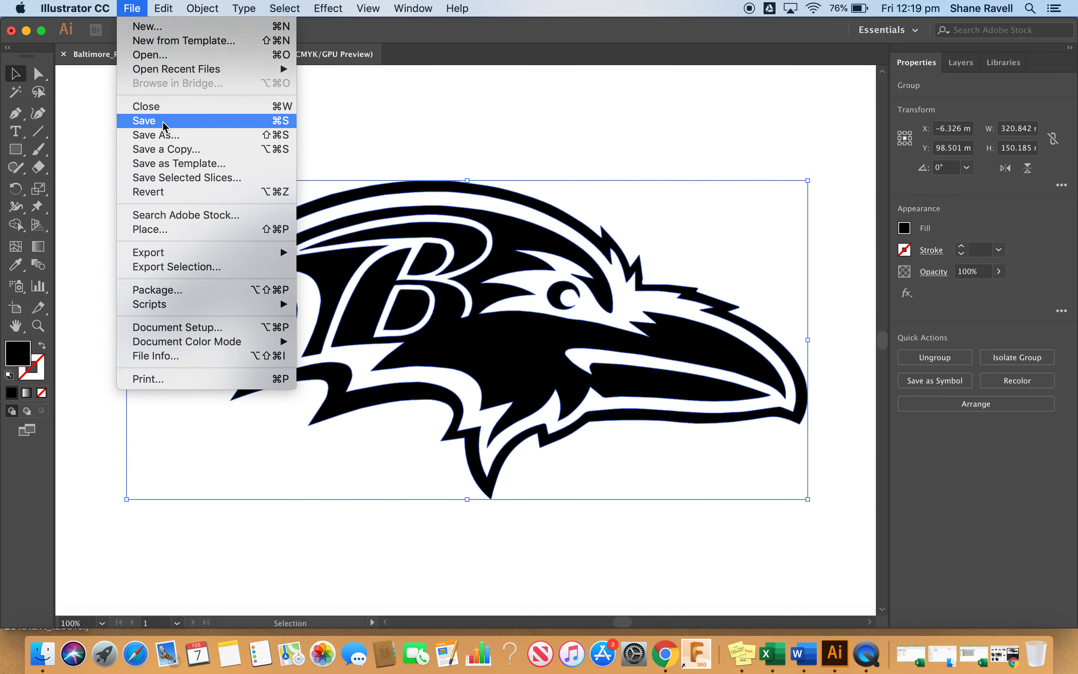
{"action": "left_click", "coordinate": [169, 135]}
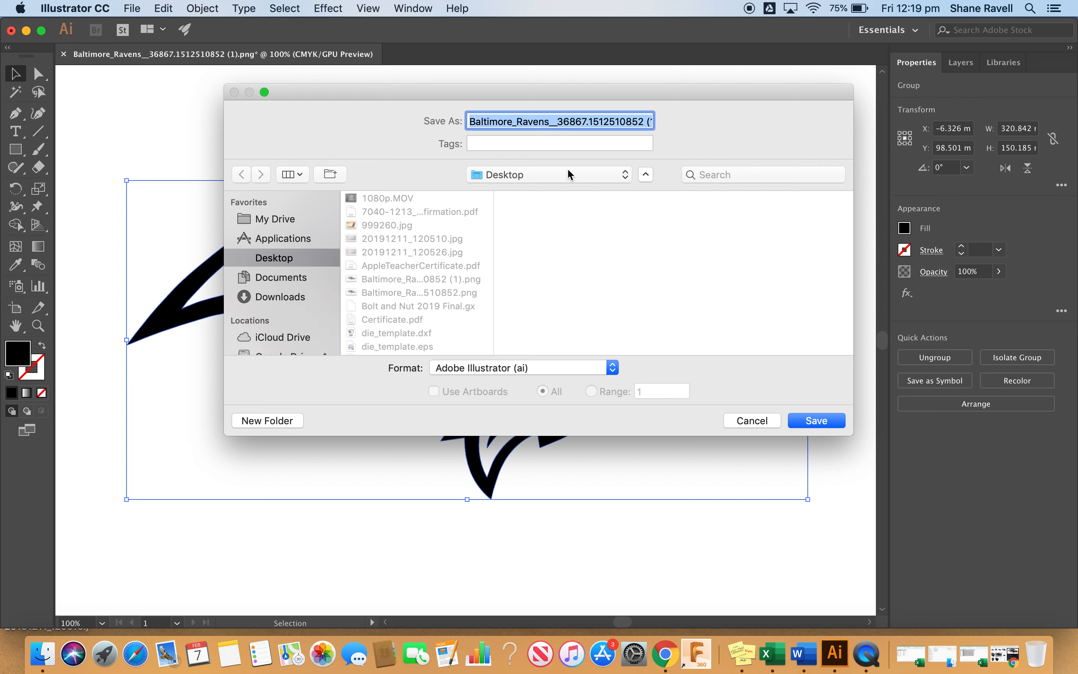
{"action": "type", "text": "SRV"}
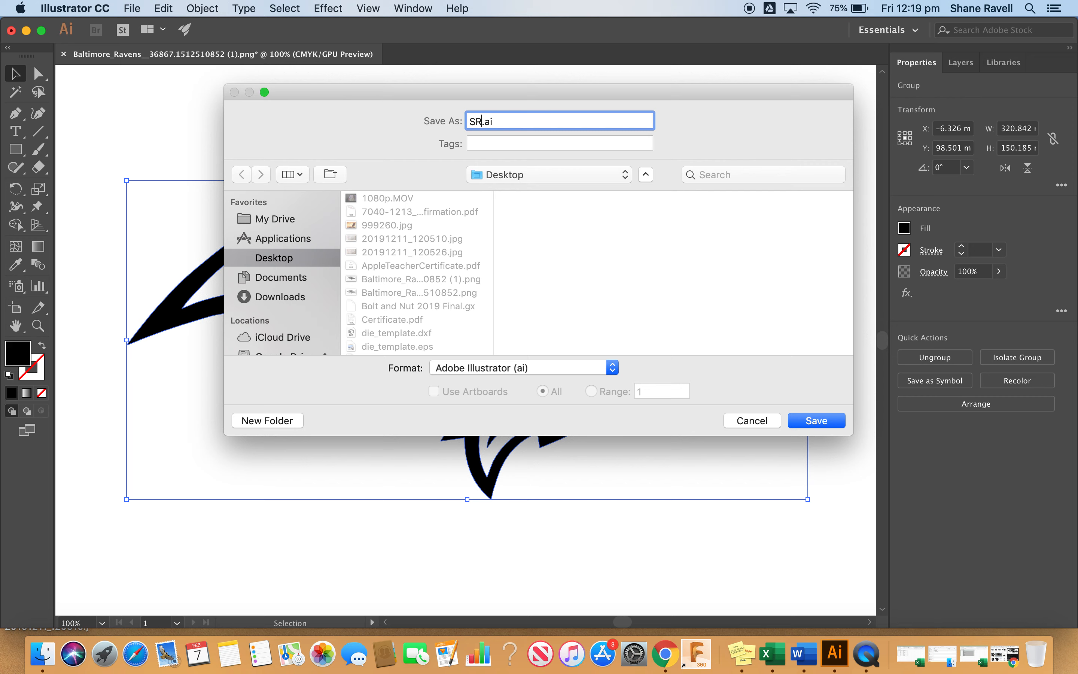
{"action": "type", "text": "Ravenx"}
{"action": "key", "text": "BackSpace"}
{"action": "type", "text": "s"}
{"action": "left_click", "coordinate": [613, 370]}
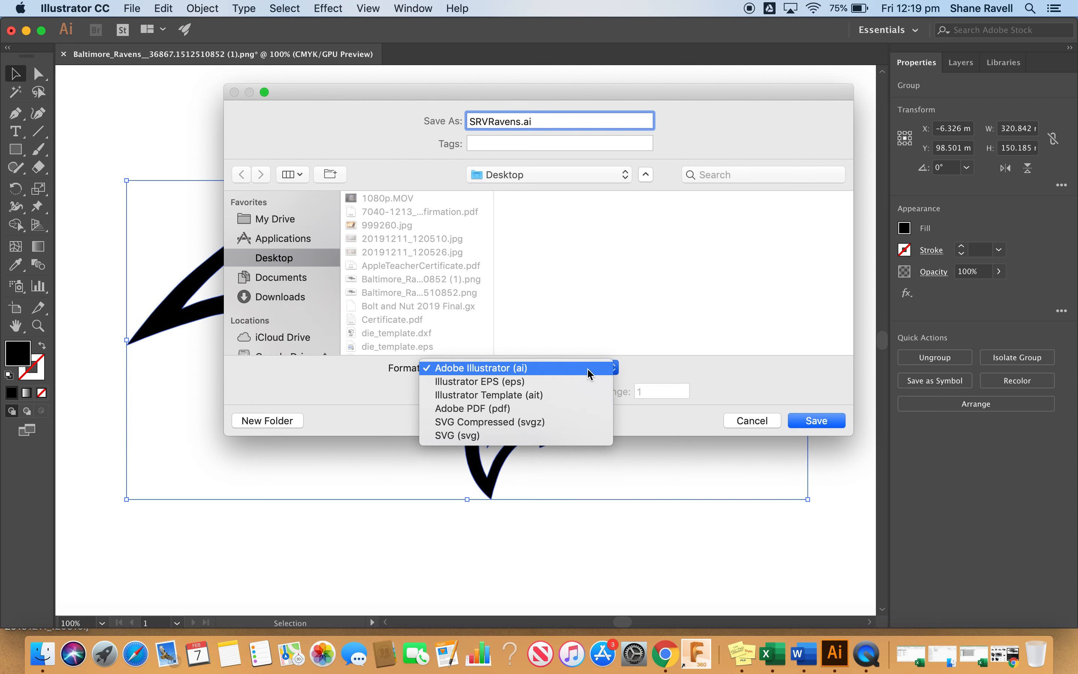
{"action": "left_click", "coordinate": [515, 381]}
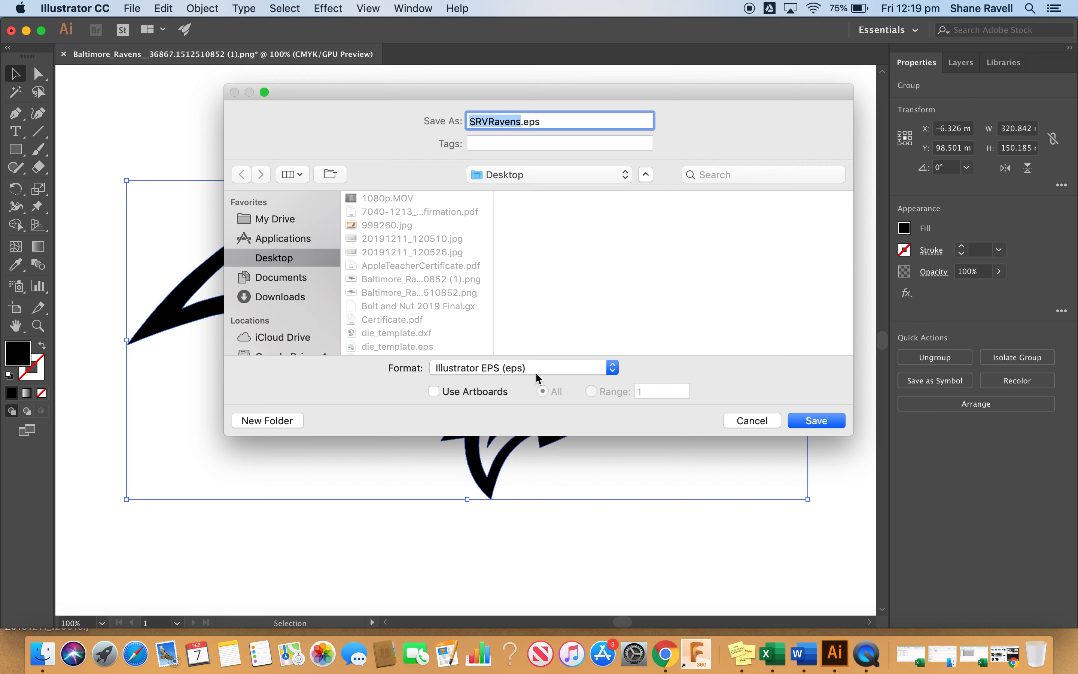
{"action": "left_click", "coordinate": [807, 421]}
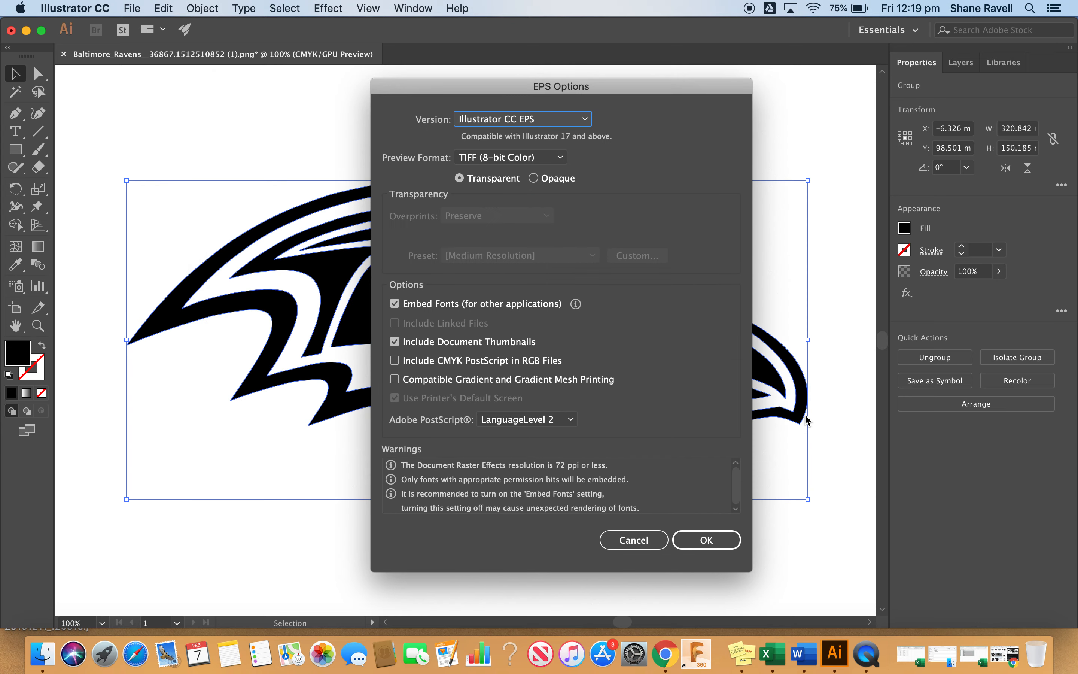
Step: Set the EPS version to Illustrator 8 EPS and the preview format to None
{"action": "left_click", "coordinate": [571, 120]}
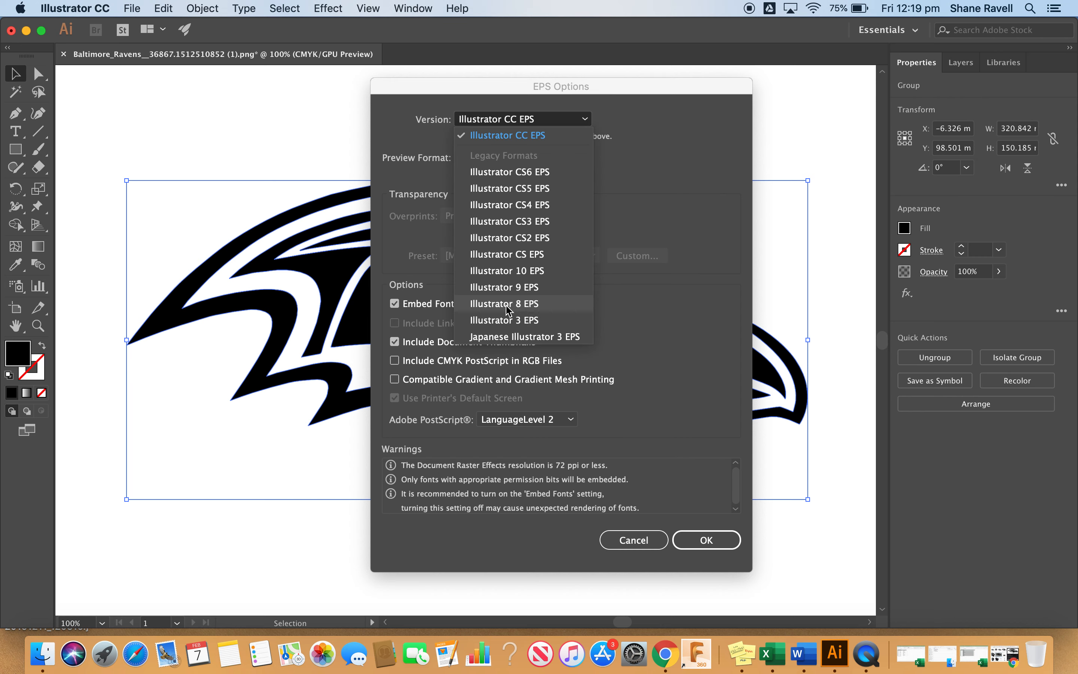
{"action": "left_click", "coordinate": [567, 119]}
{"action": "left_click", "coordinate": [577, 125]}
{"action": "left_click", "coordinate": [508, 304]}
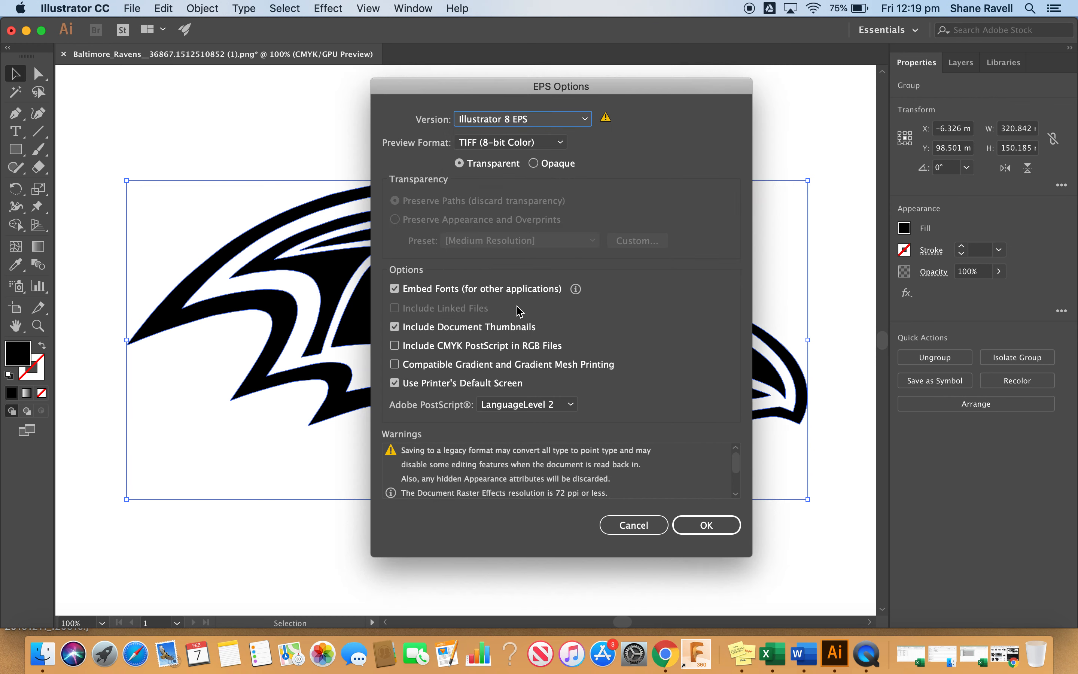
{"action": "left_click", "coordinate": [497, 143]}
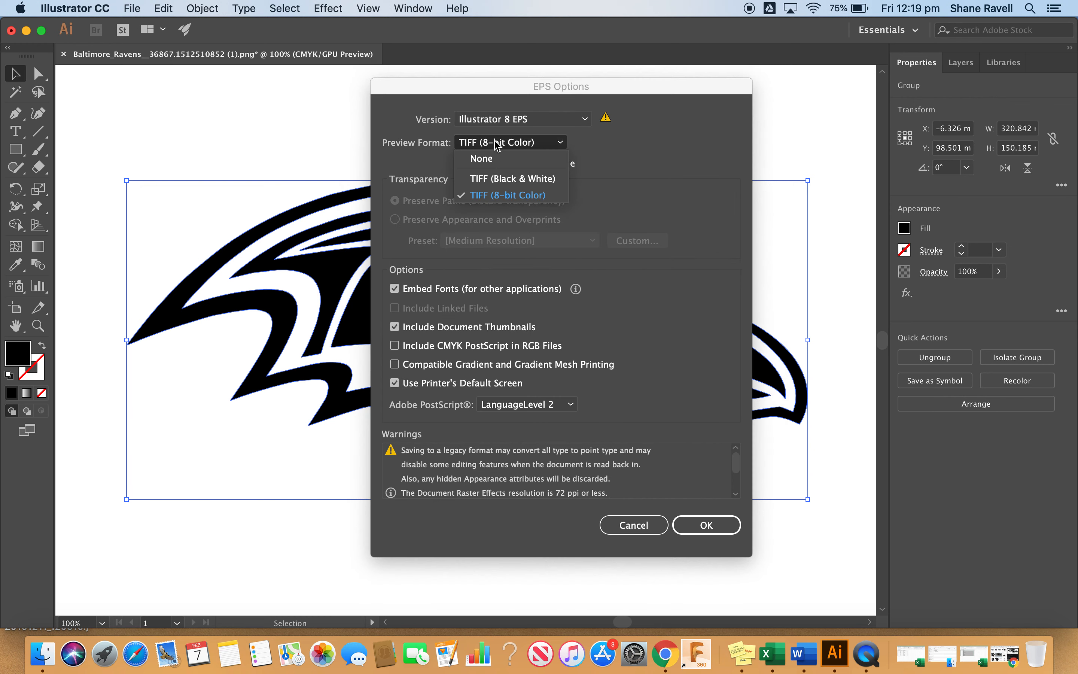
{"action": "left_click", "coordinate": [492, 158]}
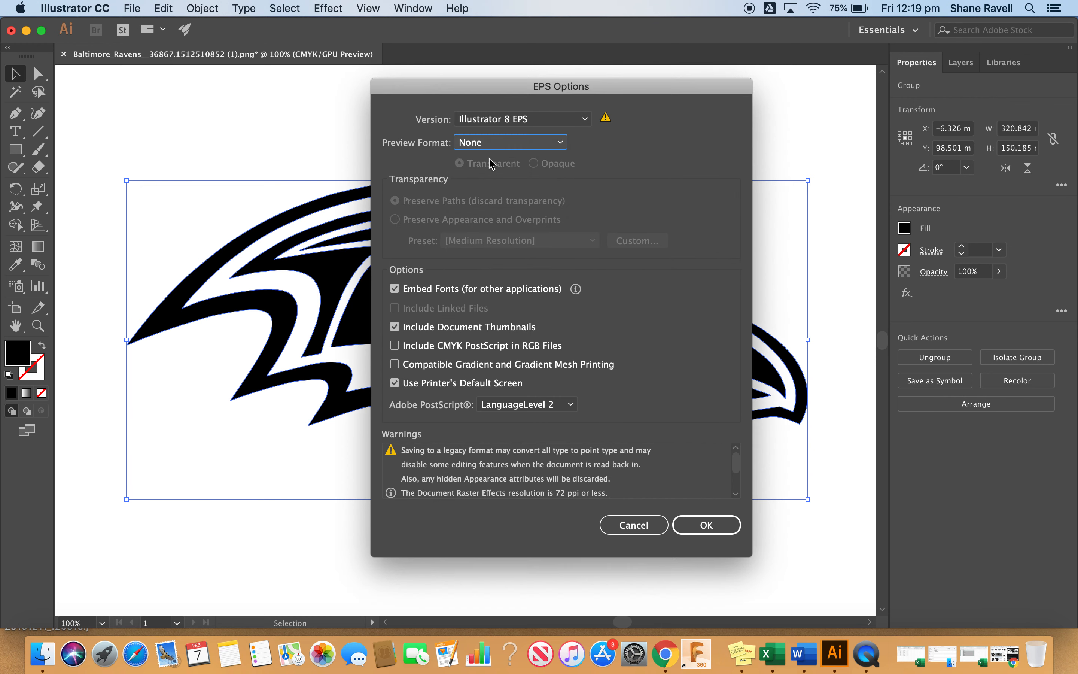
Step: Turn off Embed Fonts, Include Document Thumbnails and Use Printer's Default Screen, and confirm the EPS options
{"action": "left_click", "coordinate": [394, 289]}
{"action": "left_click", "coordinate": [394, 327]}
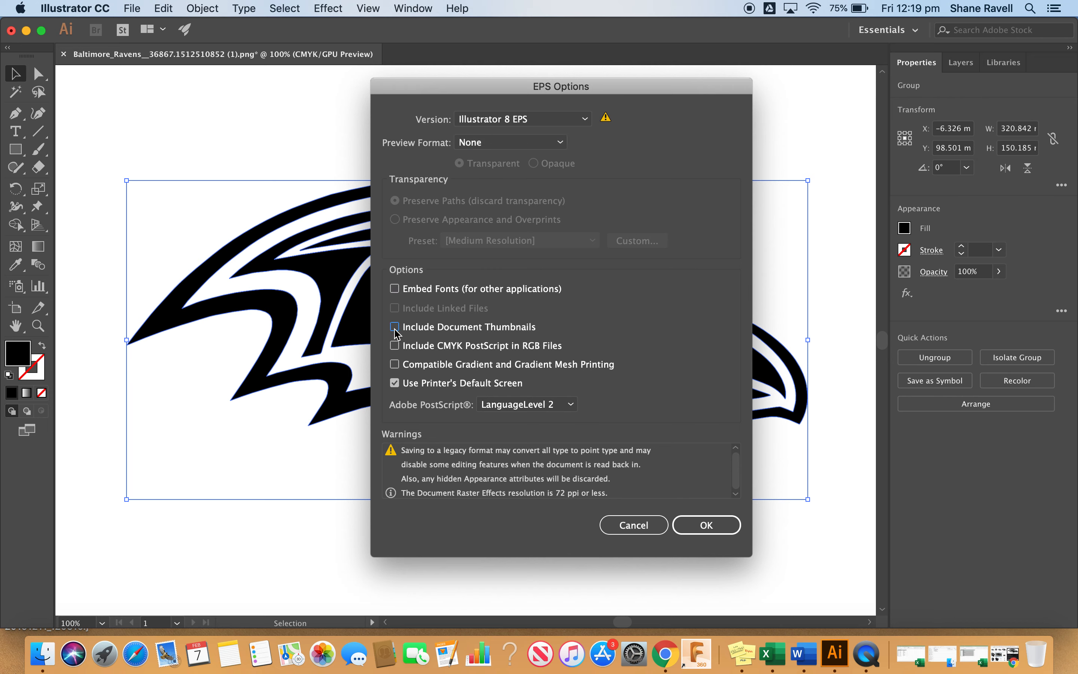
{"action": "left_click", "coordinate": [394, 383]}
{"action": "left_click", "coordinate": [698, 524]}
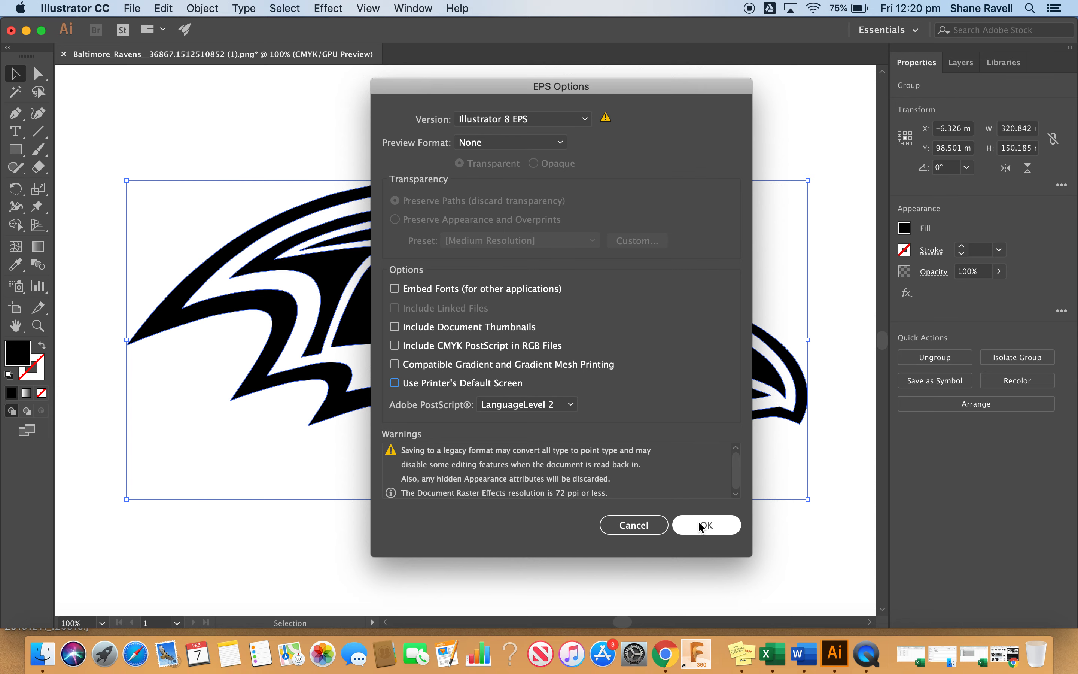